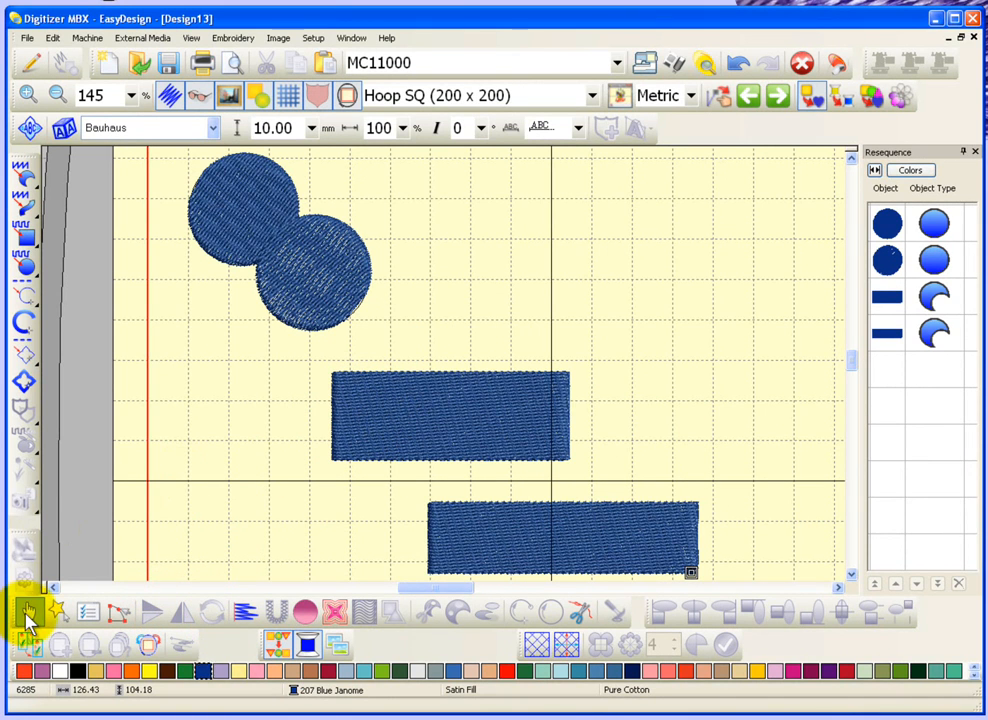
{"action": "left_click", "coordinate": [458, 414]}
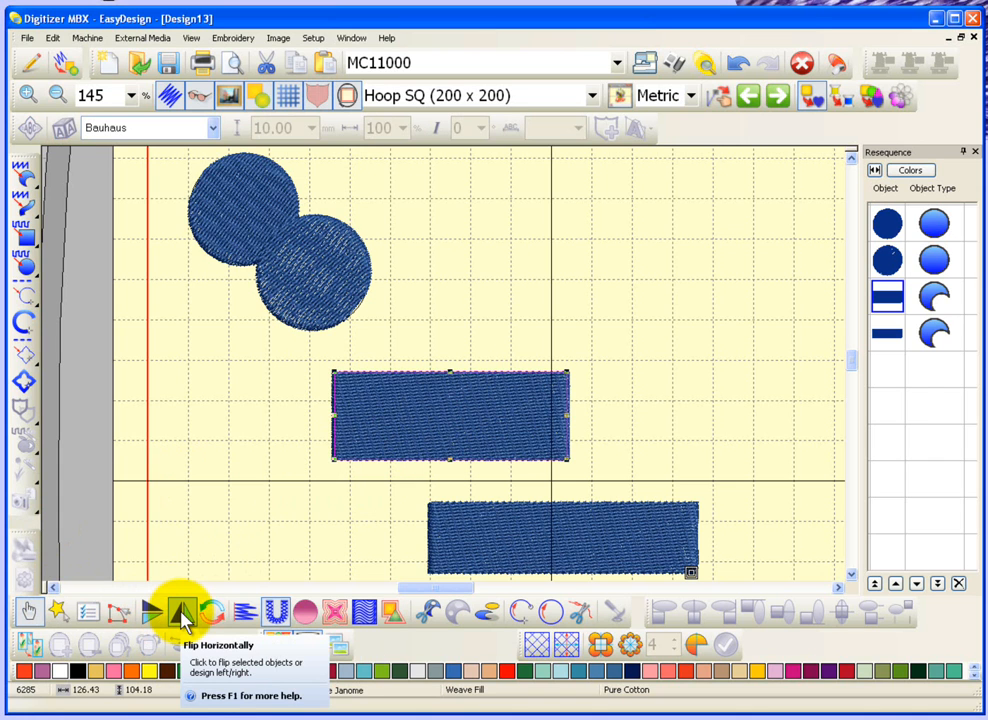
{"action": "left_click", "coordinate": [227, 499]}
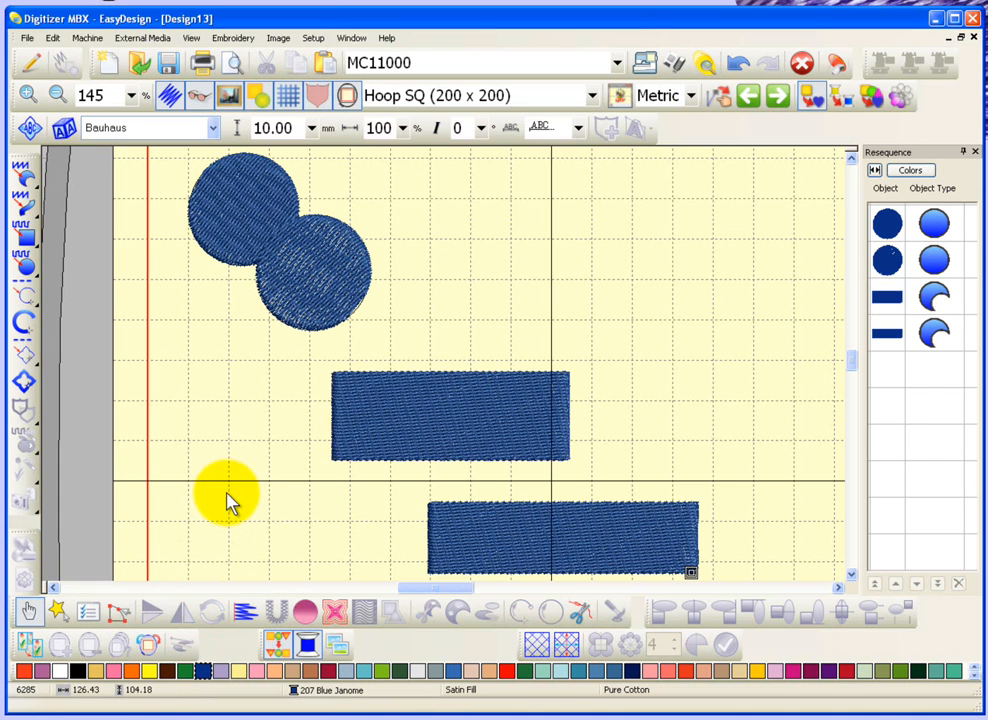
- Digitize a closed, hook-shaped satin fill object with a pointed lower end in the empty fabric area right of the circles
{"action": "left_click", "coordinate": [24, 178]}
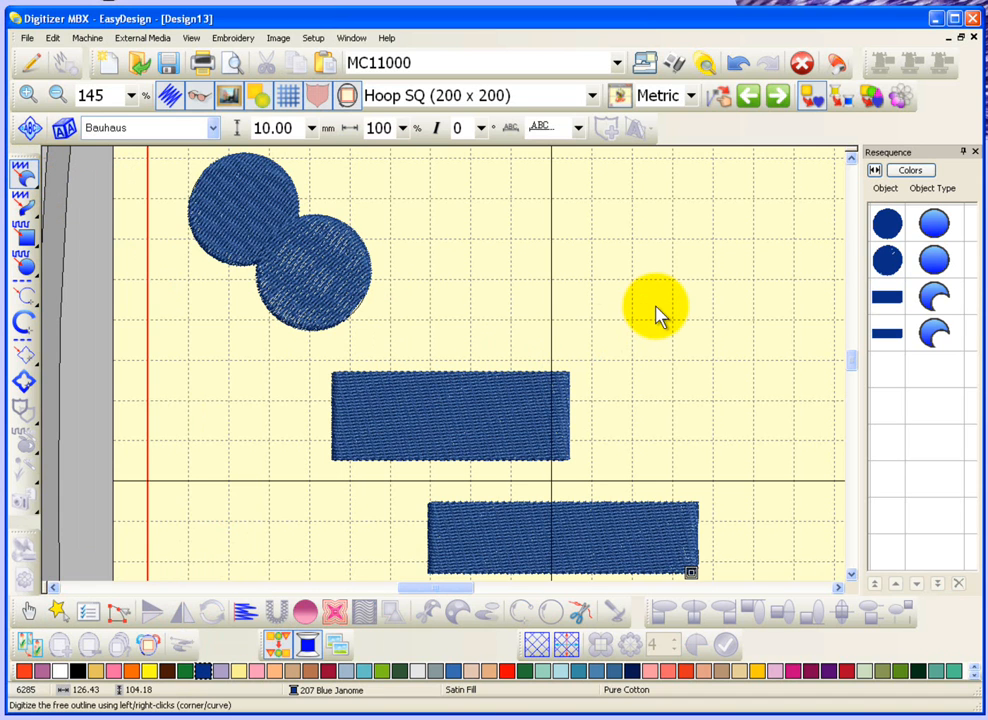
{"action": "left_click", "coordinate": [608, 269]}
{"action": "right_click", "coordinate": [644, 236]}
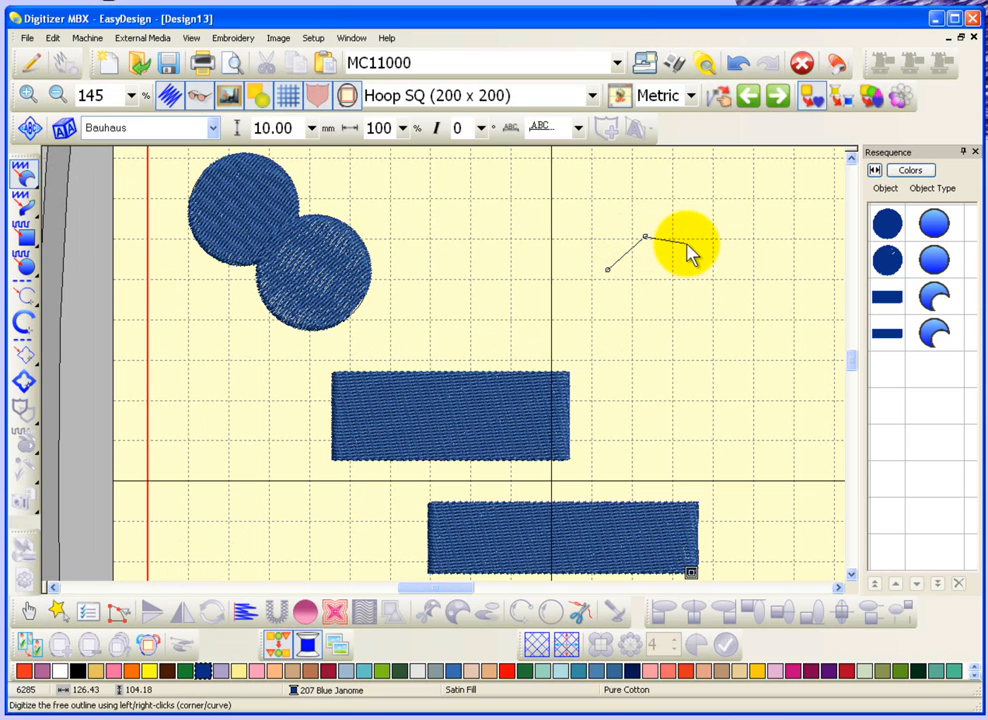
{"action": "right_click", "coordinate": [687, 244]}
{"action": "right_click", "coordinate": [682, 378]}
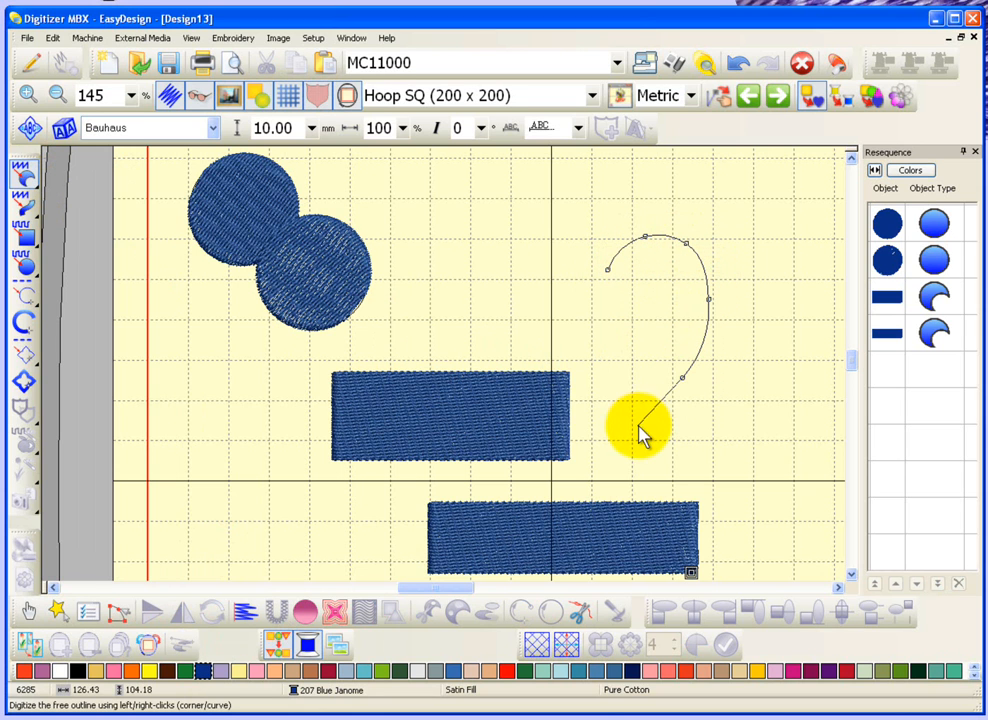
{"action": "right_click", "coordinate": [629, 431]}
{"action": "left_click", "coordinate": [644, 391]}
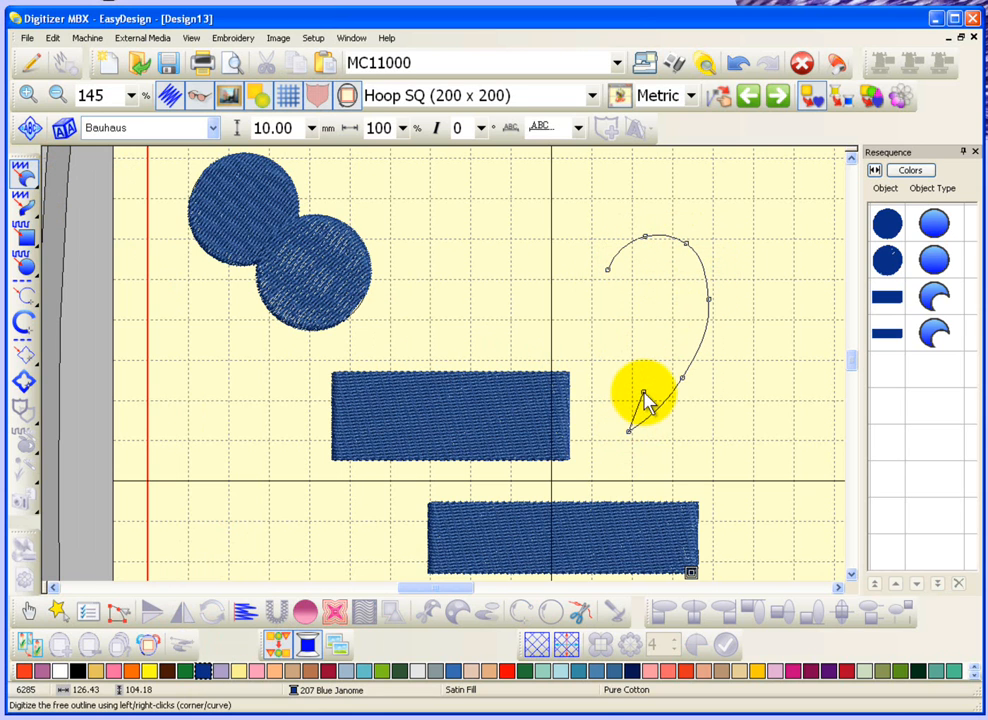
{"action": "left_click", "coordinate": [669, 333]}
{"action": "left_click", "coordinate": [670, 285]}
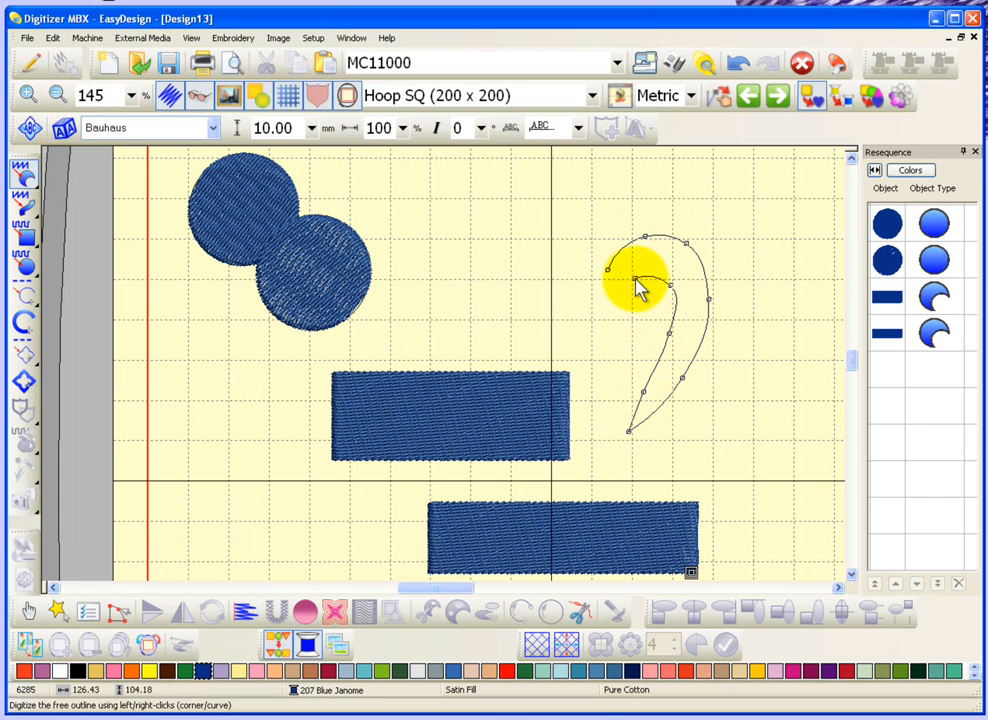
{"action": "left_click", "coordinate": [636, 280]}
{"action": "key", "text": "Return"}
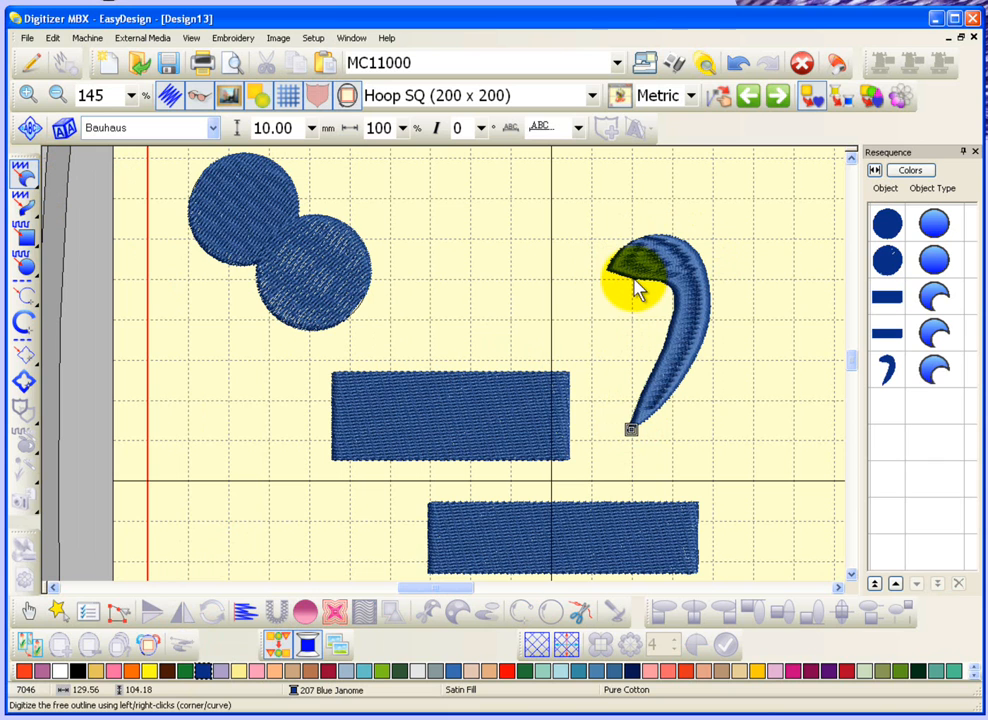
- Flip the hook-shaped object vertically and back, and flip it horizontally and back
{"action": "left_click", "coordinate": [27, 614]}
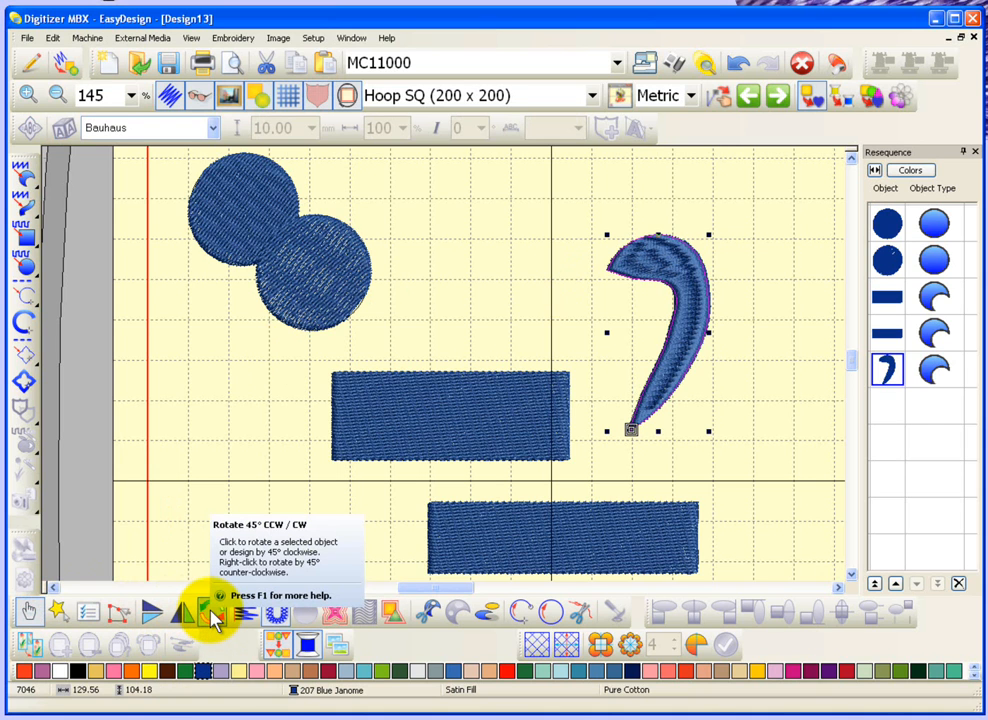
{"action": "left_click", "coordinate": [152, 614]}
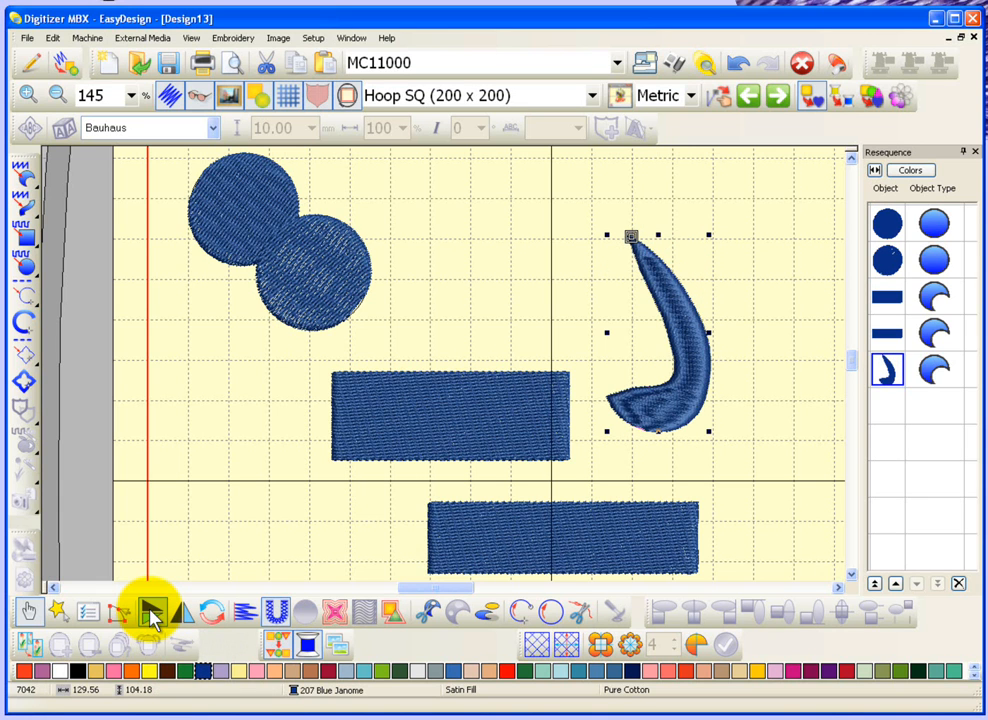
{"action": "left_click", "coordinate": [152, 614]}
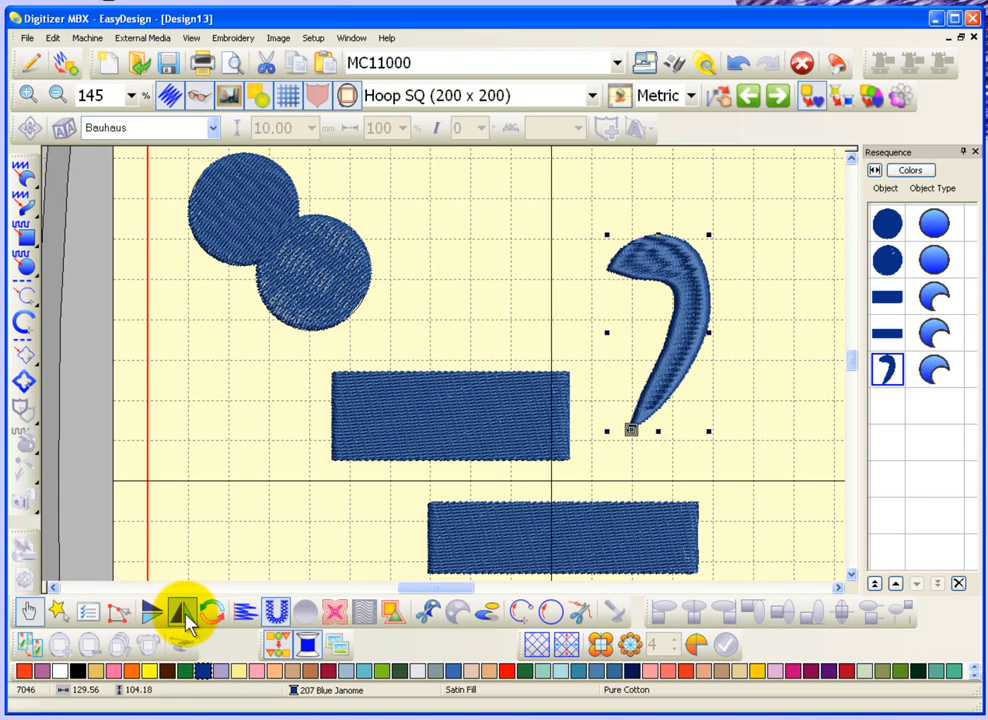
{"action": "left_click", "coordinate": [184, 614]}
{"action": "left_click", "coordinate": [184, 614]}
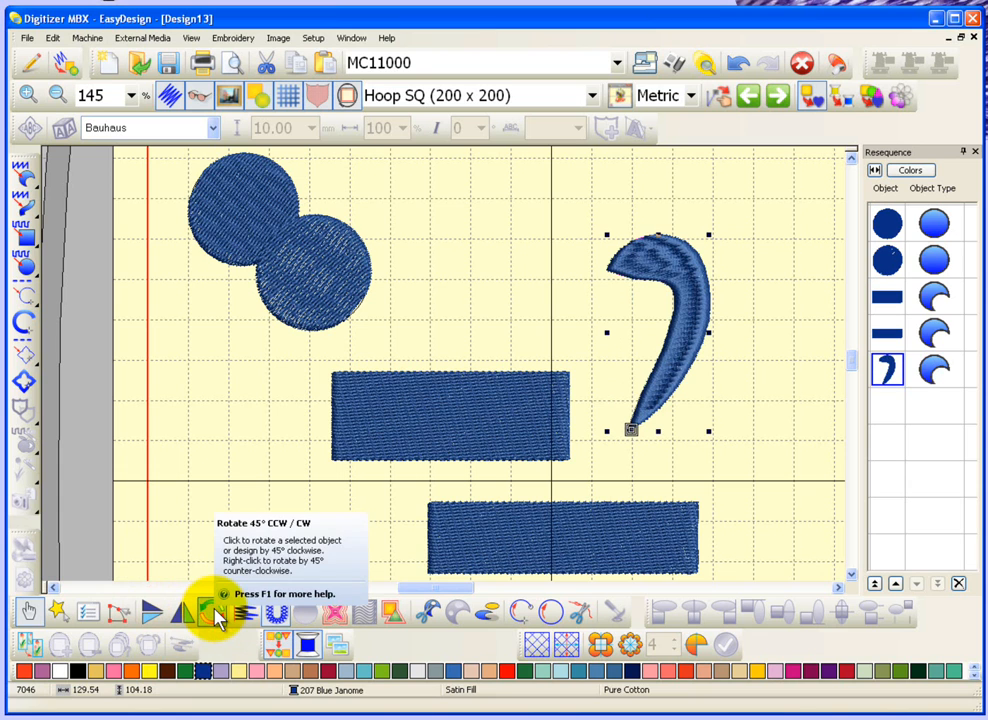
- Rotate the hook-shaped object in 45° increments through one full turn
{"action": "left_click", "coordinate": [213, 615]}
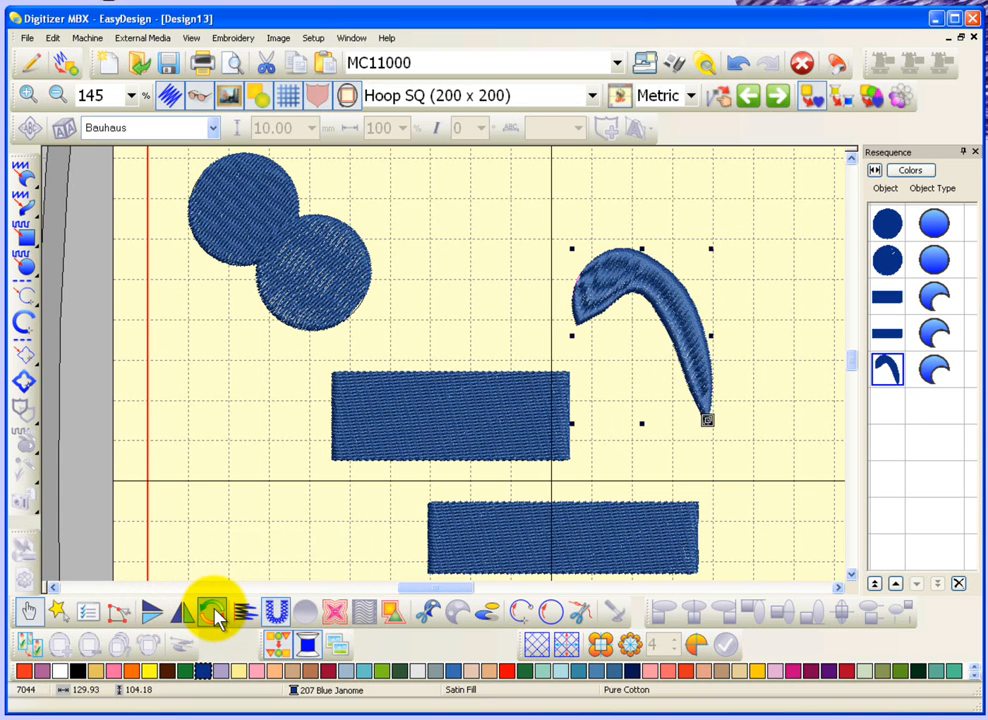
{"action": "left_click", "coordinate": [213, 615]}
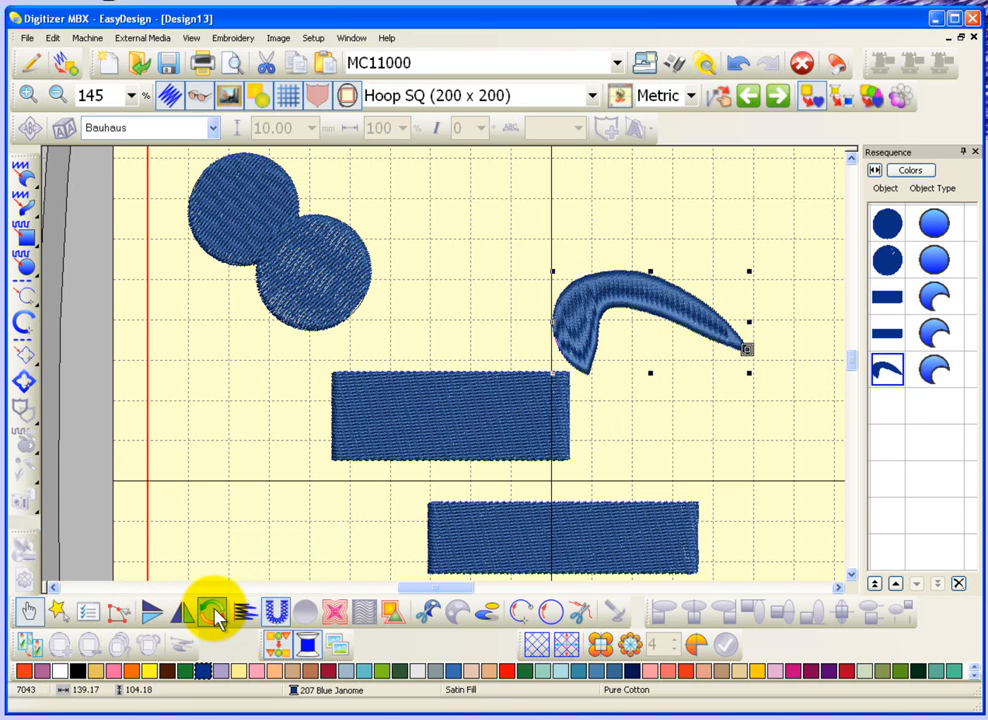
{"action": "left_click", "coordinate": [213, 615]}
{"action": "left_click", "coordinate": [213, 615]}
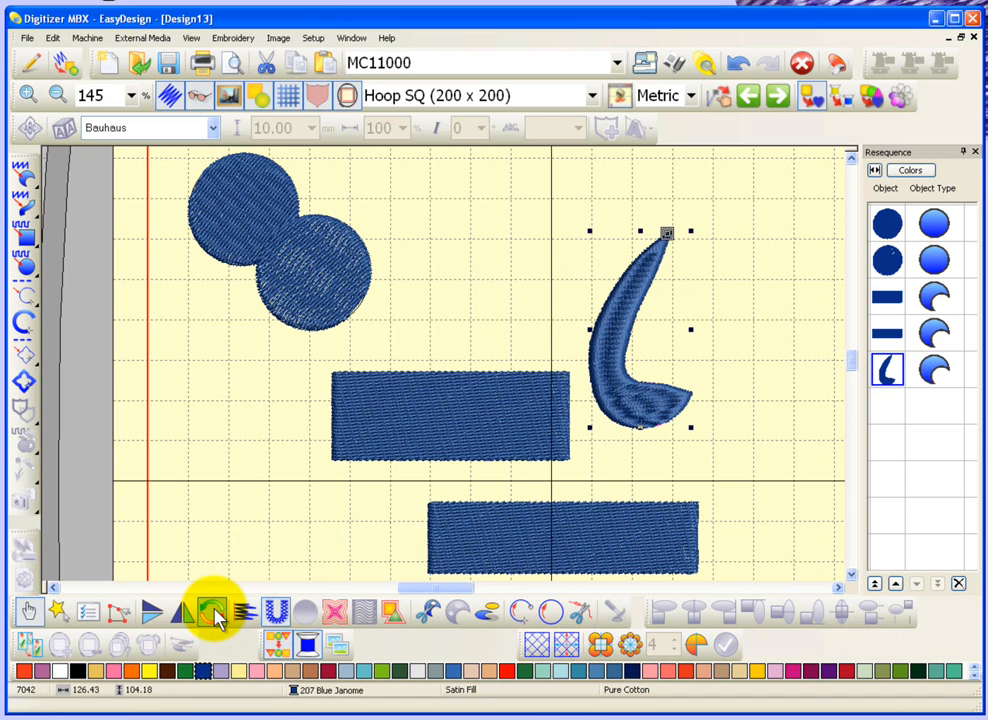
{"action": "left_click", "coordinate": [213, 615]}
{"action": "left_click", "coordinate": [213, 615]}
{"action": "left_click", "coordinate": [213, 615]}
{"action": "left_click", "coordinate": [213, 615]}
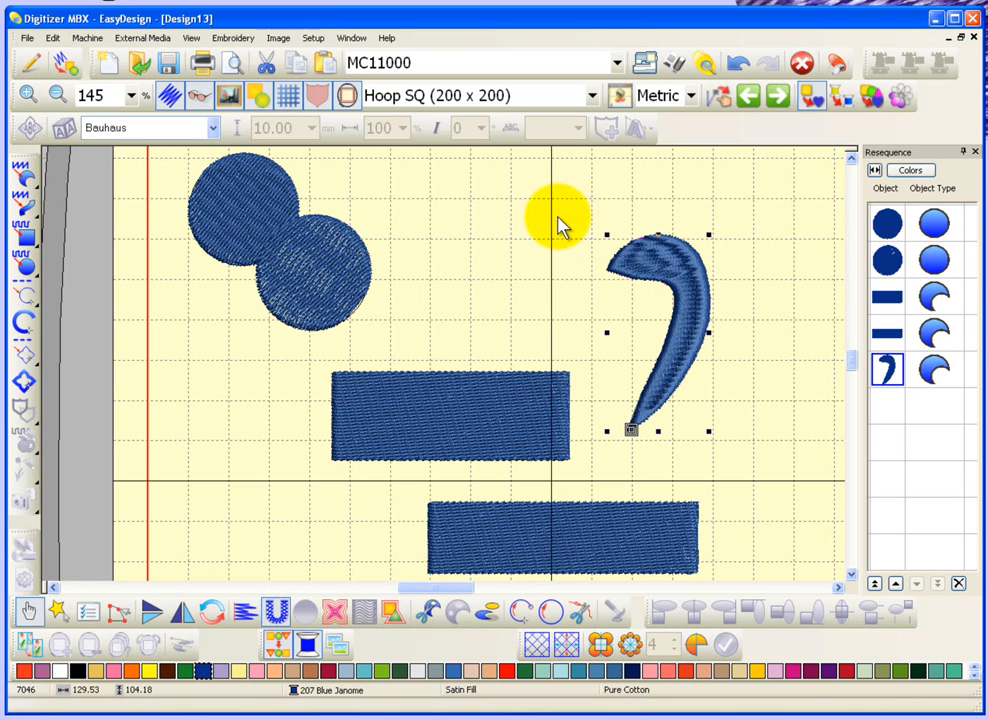
- Scale the hook-shaped object down proportionally from its upper-left corner and widen it slightly from its right side
{"action": "key", "text": "b"}
{"action": "left_click_drag", "start_coordinate": [557, 217], "coordinate": [748, 452]}
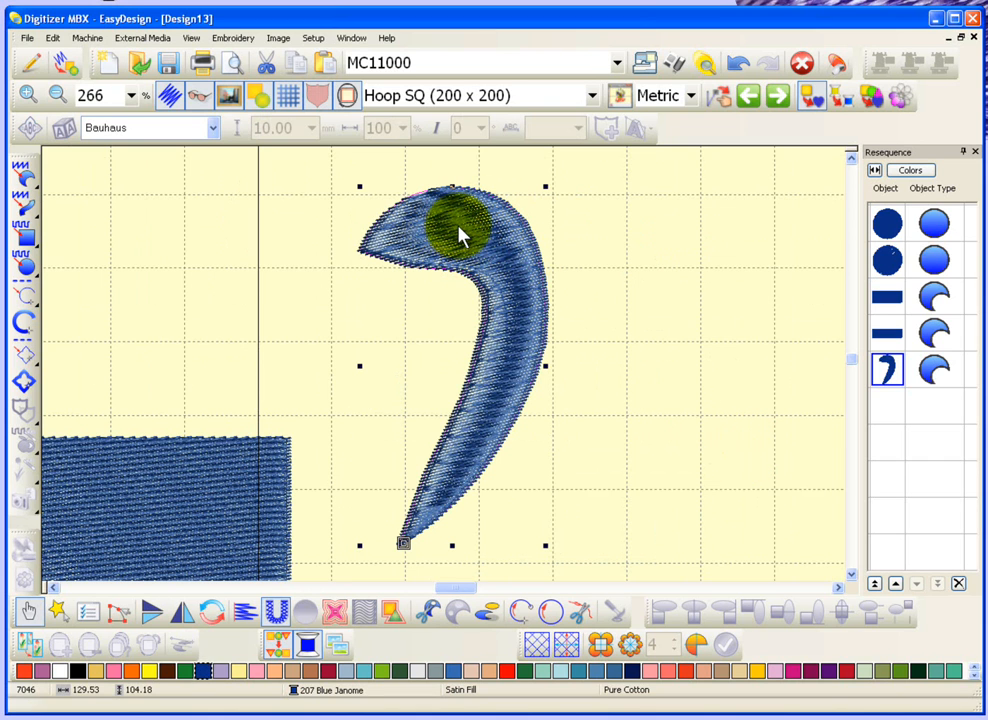
{"action": "left_click_drag", "start_coordinate": [359, 186], "coordinate": [397, 238]}
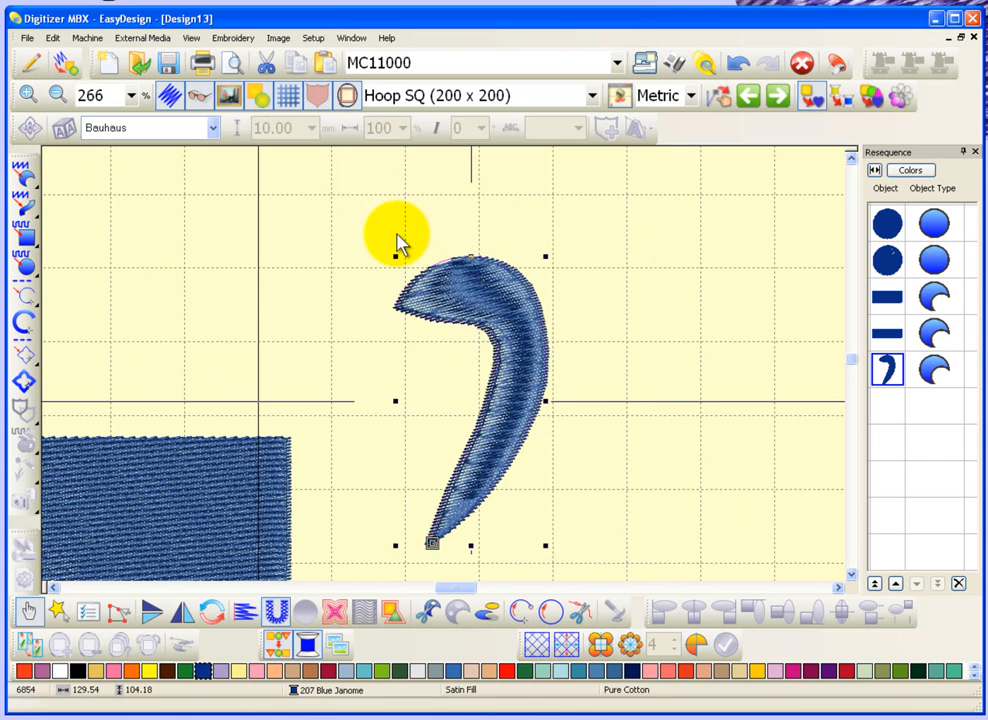
{"action": "left_click_drag", "start_coordinate": [546, 400], "coordinate": [568, 402]}
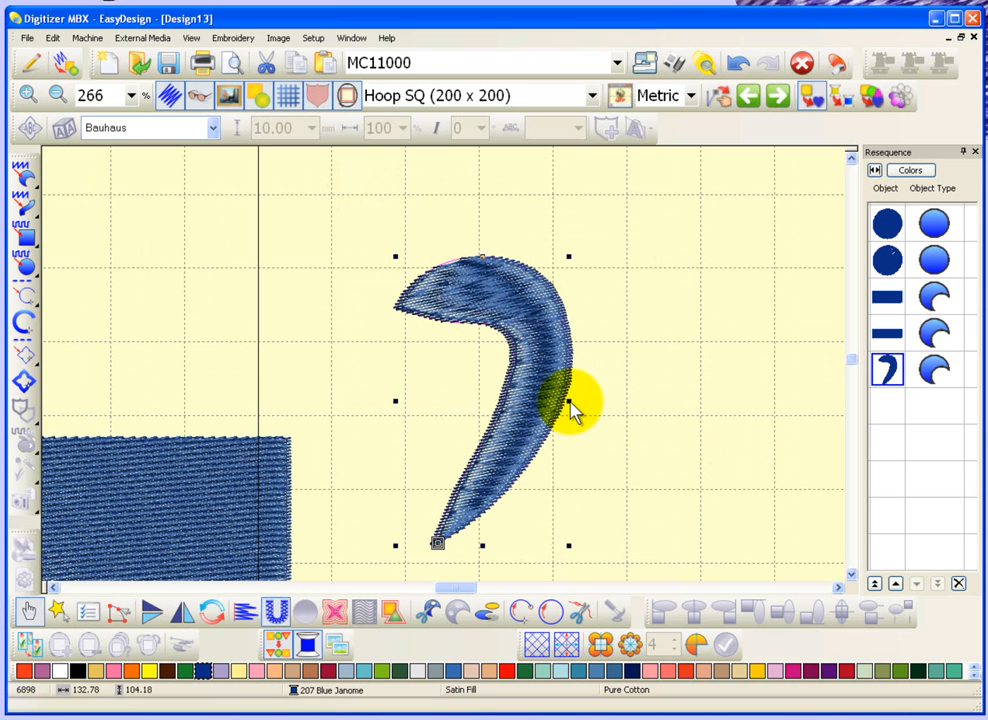
- Freely rotate the hook-shaped object counter-clockwise about its center, and rotate it clockwise about an anchor moved to its pointed end
{"action": "left_click", "coordinate": [490, 289]}
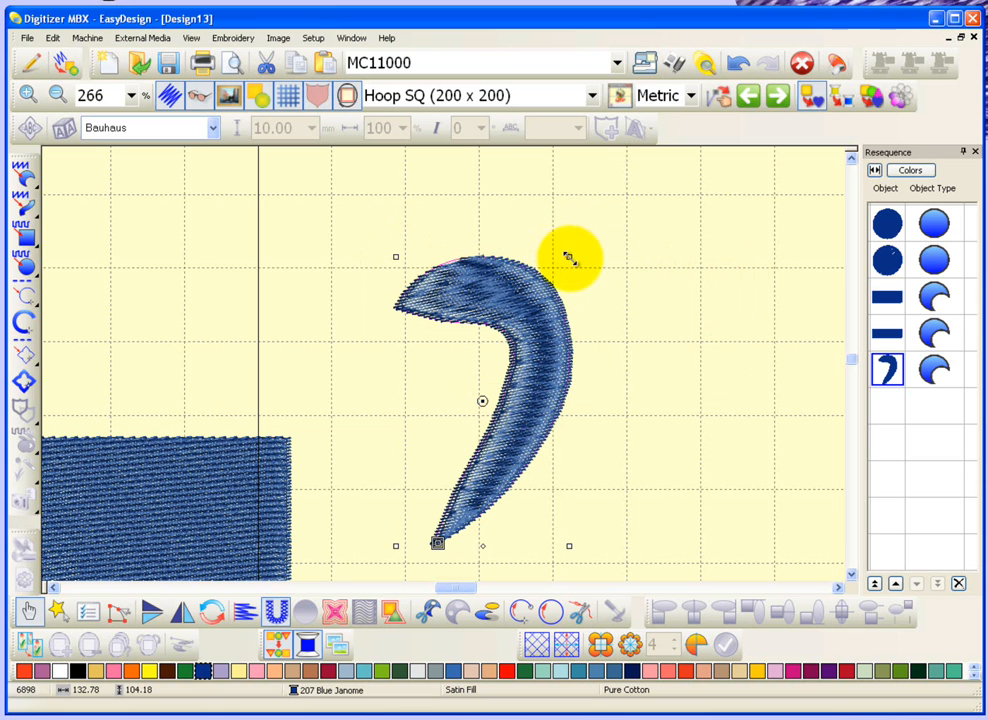
{"action": "left_click_drag", "start_coordinate": [568, 257], "coordinate": [392, 260]}
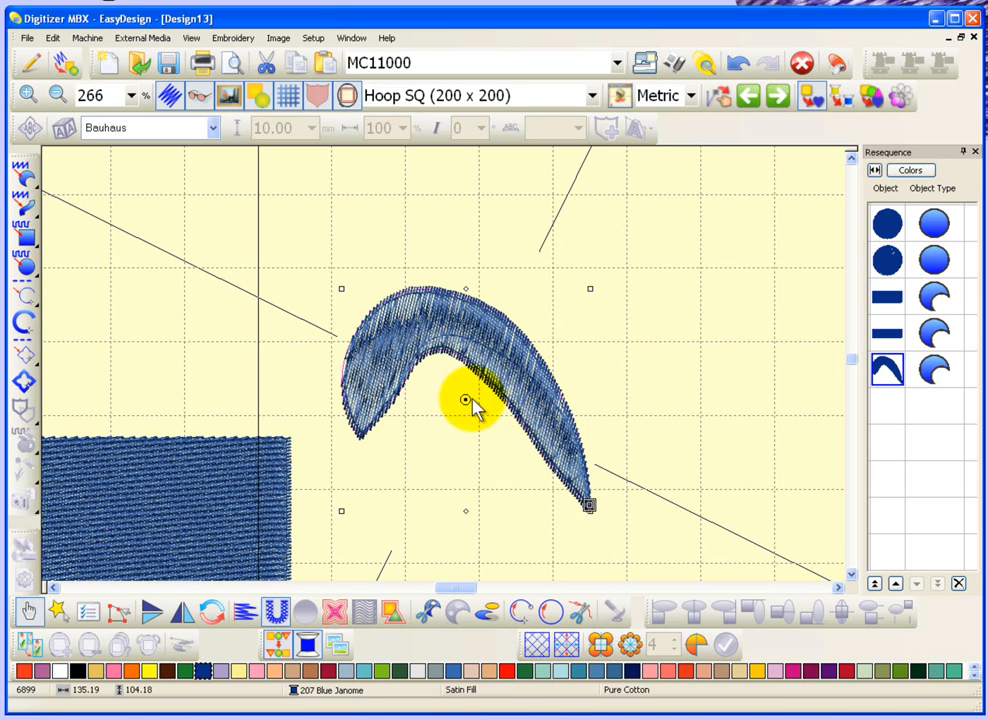
{"action": "mouse_move", "coordinate": [465, 400]}
{"action": "left_mouse_down"}
{"action": "mouse_move", "coordinate": [549, 490]}
{"action": "mouse_move", "coordinate": [593, 512]}
{"action": "left_mouse_up"}
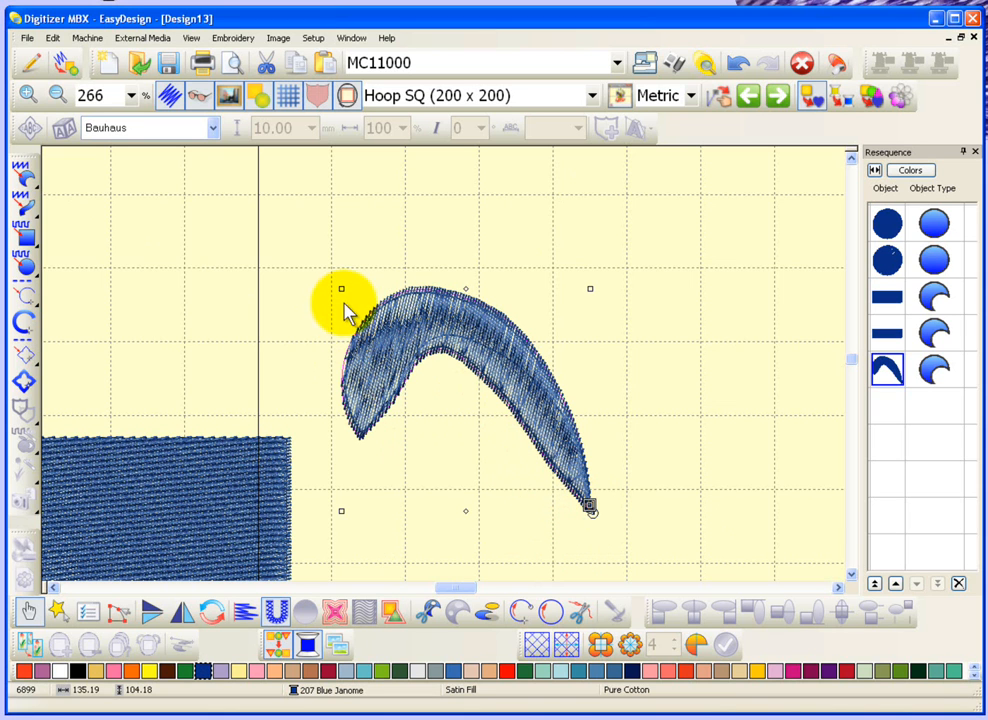
{"action": "left_click_drag", "start_coordinate": [342, 289], "coordinate": [606, 316]}
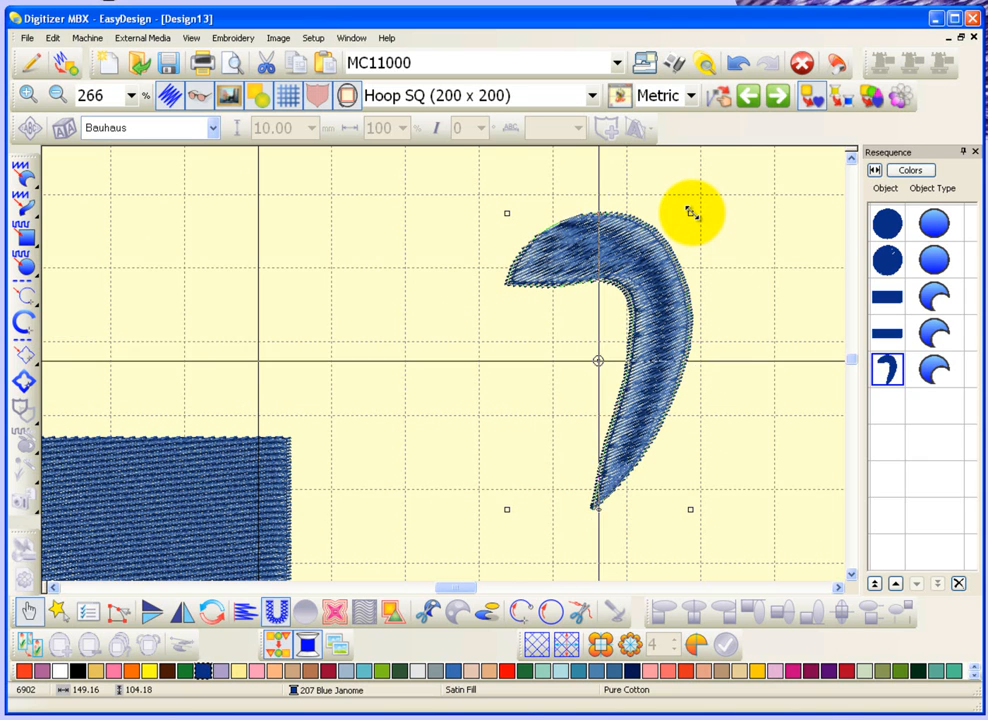
- Rotate the hook-shaped object slightly clockwise about its center and deselect it
{"action": "left_click_drag", "start_coordinate": [690, 212], "coordinate": [748, 280]}
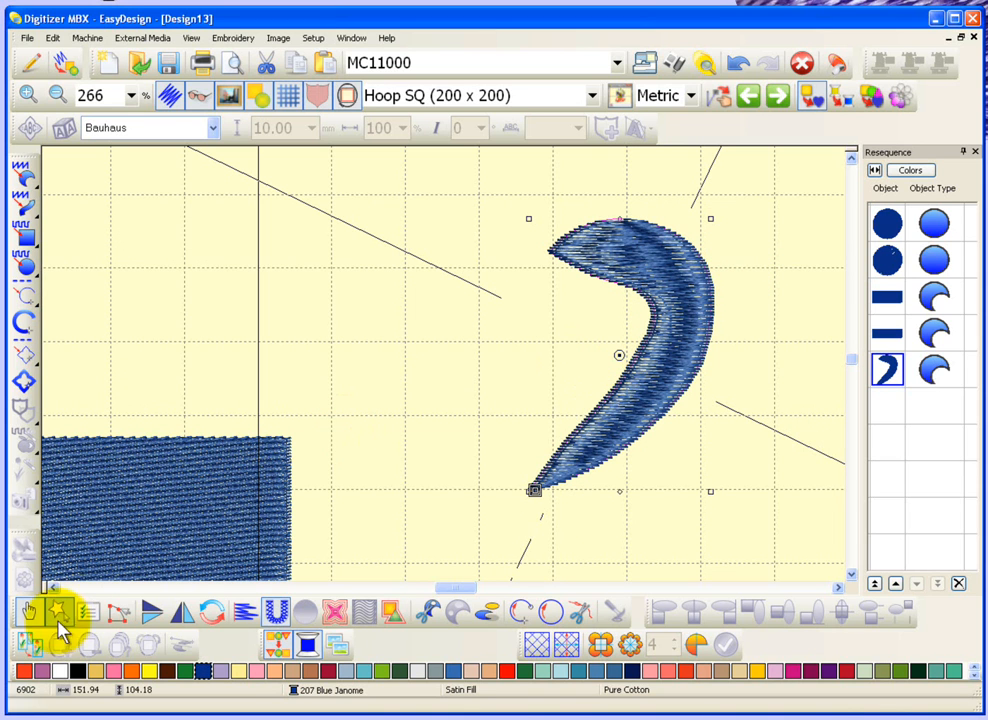
{"action": "left_click", "coordinate": [24, 614]}
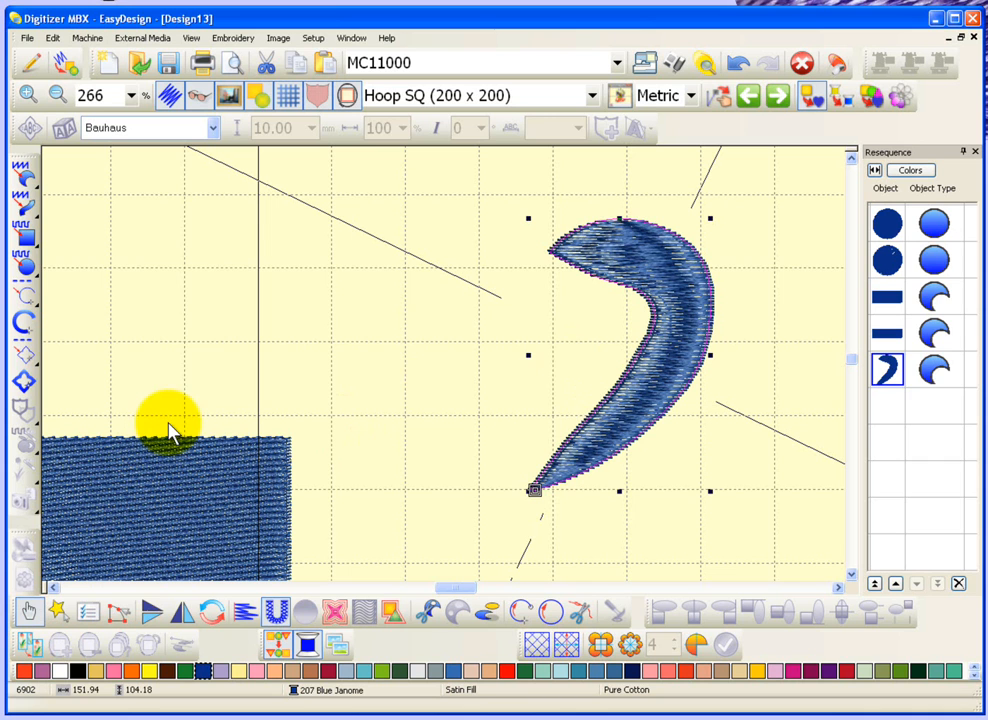
{"action": "left_click", "coordinate": [213, 310]}
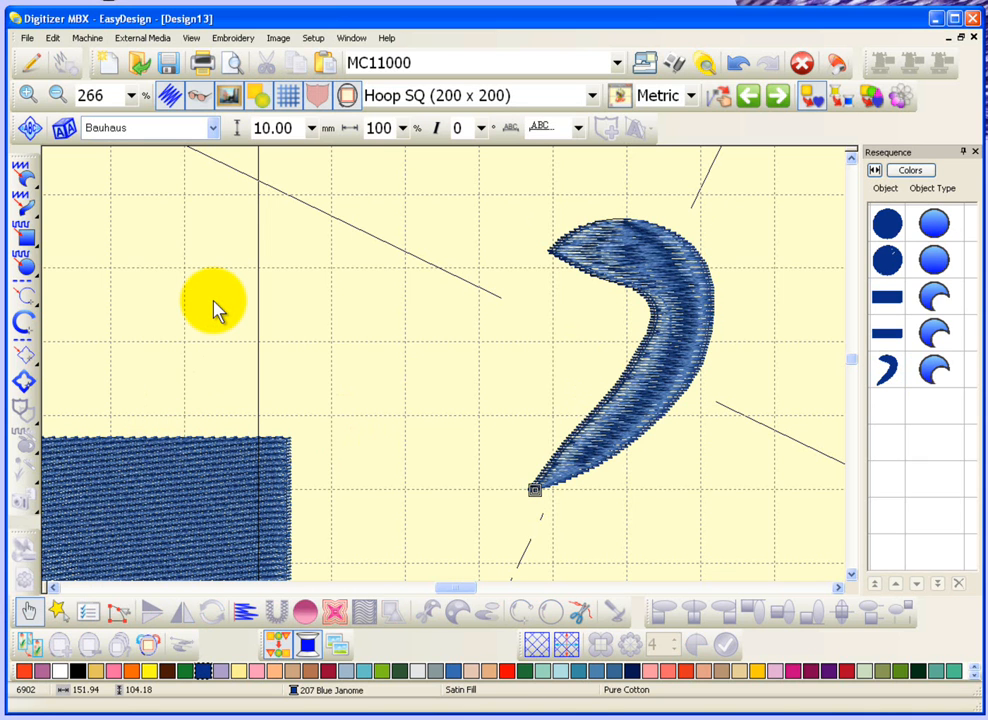
{"action": "key", "text": "shift+z"}
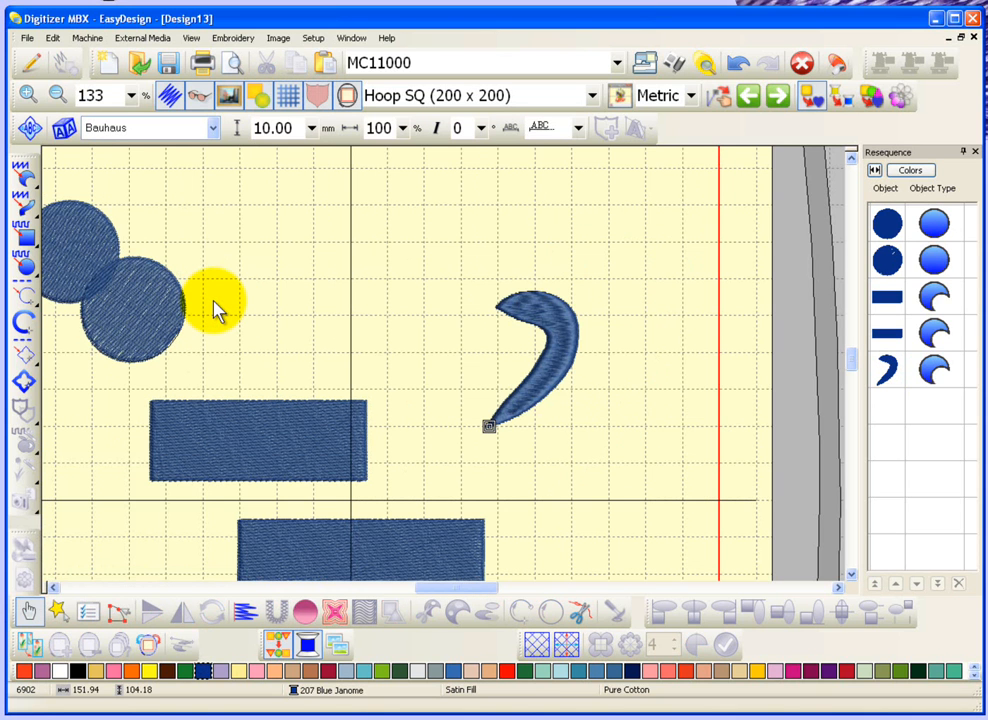
- Select the hook-shaped object for rotation and turn it further clockwise until its pointed end faces left
{"action": "left_click", "coordinate": [560, 325]}
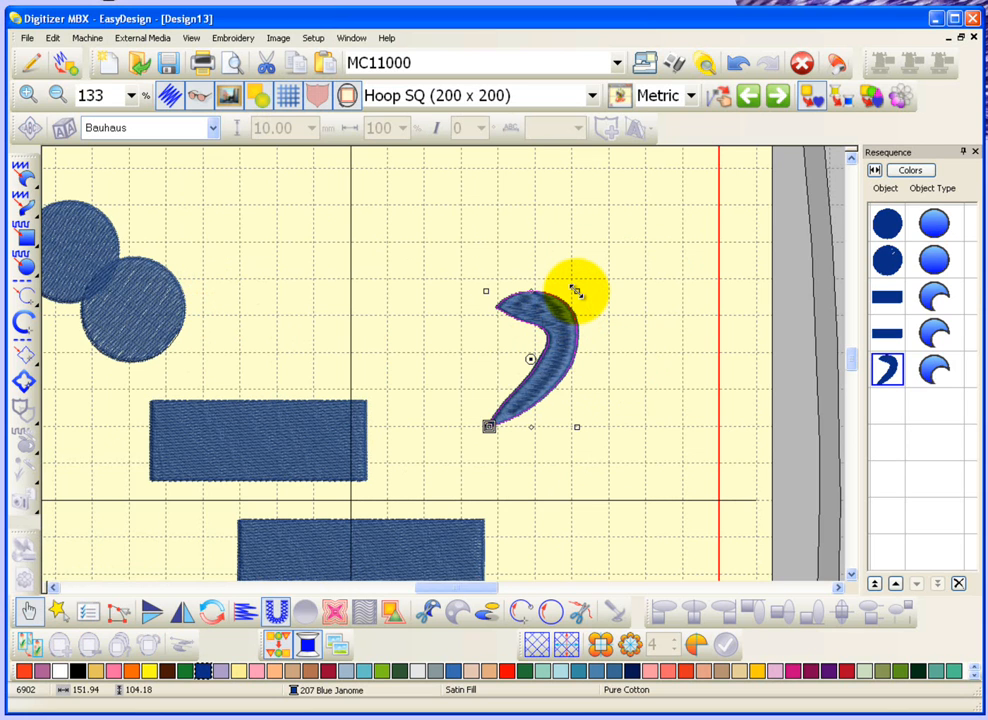
{"action": "key", "text": "Escape"}
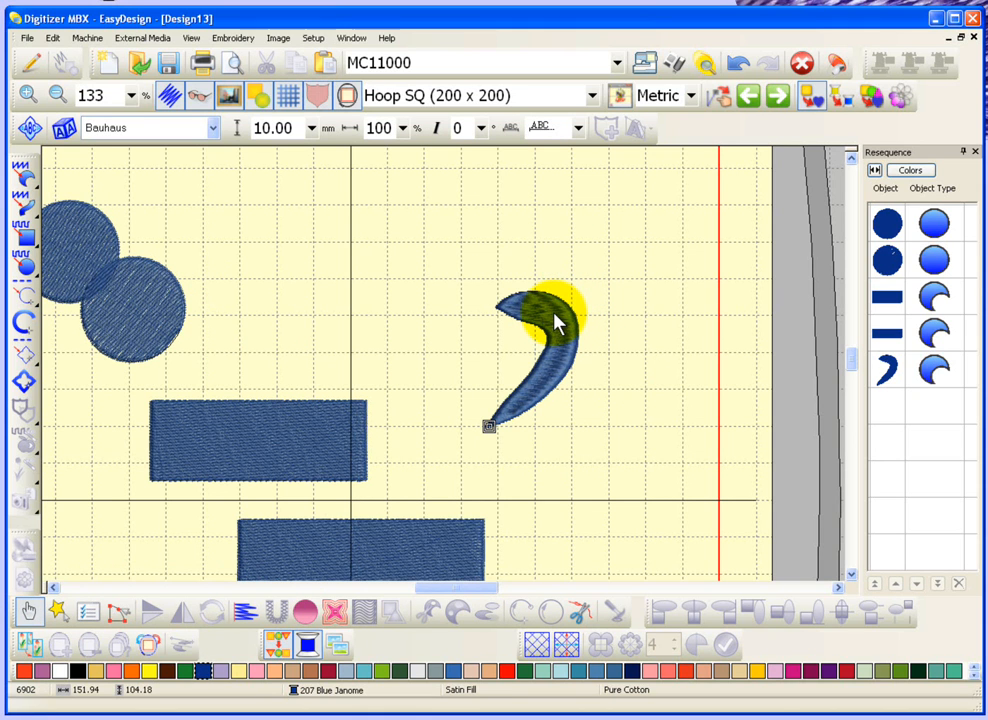
{"action": "left_click", "coordinate": [549, 320]}
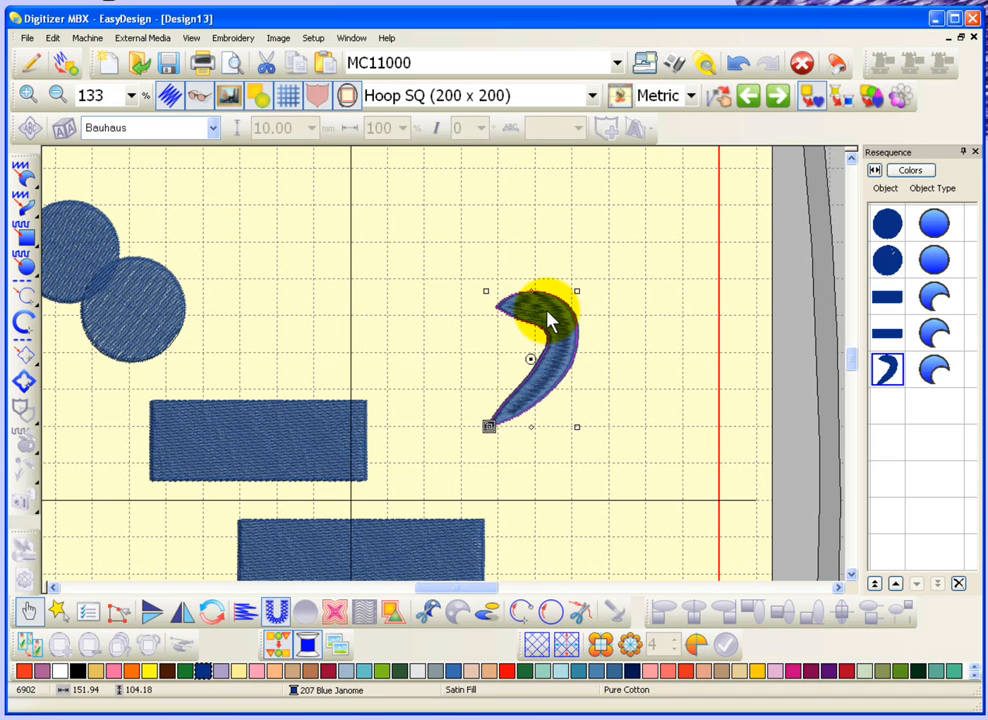
{"action": "left_click_drag", "start_coordinate": [575, 291], "coordinate": [605, 348]}
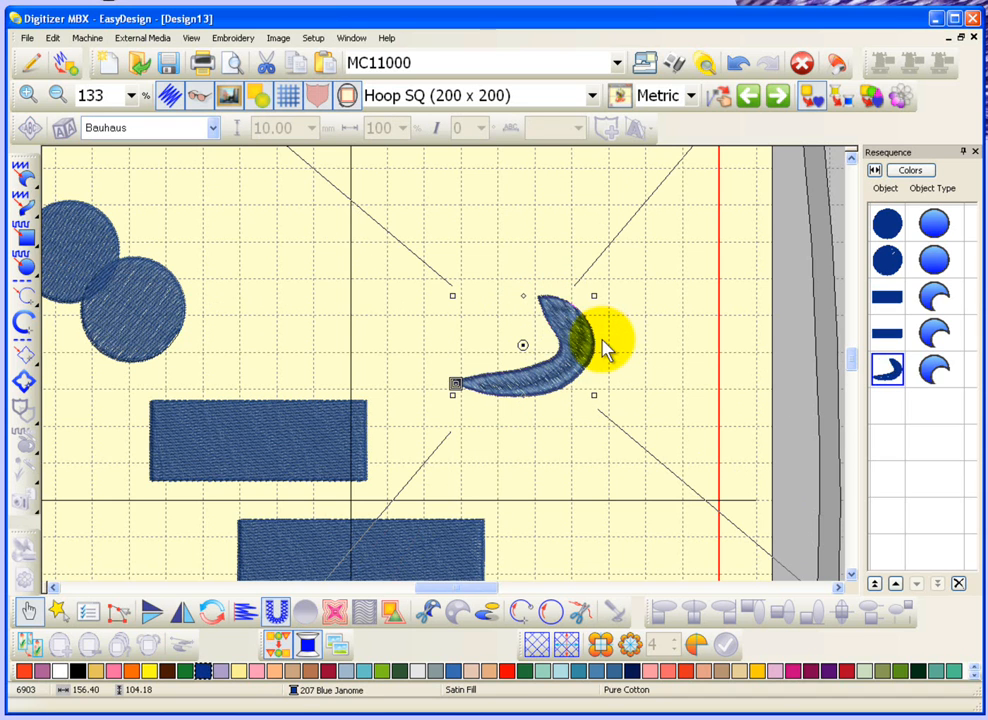
- Rotate the hook-shaped object counter-clockwise until its pointed end faces down, and clear the selection
{"action": "left_click", "coordinate": [577, 340]}
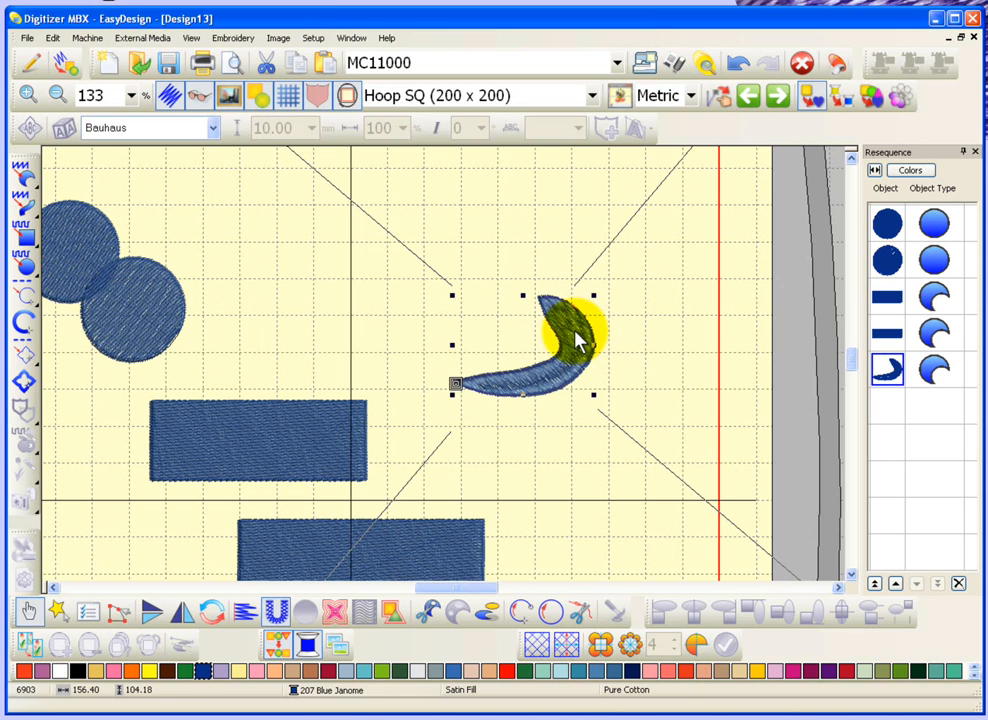
{"action": "left_click", "coordinate": [575, 338]}
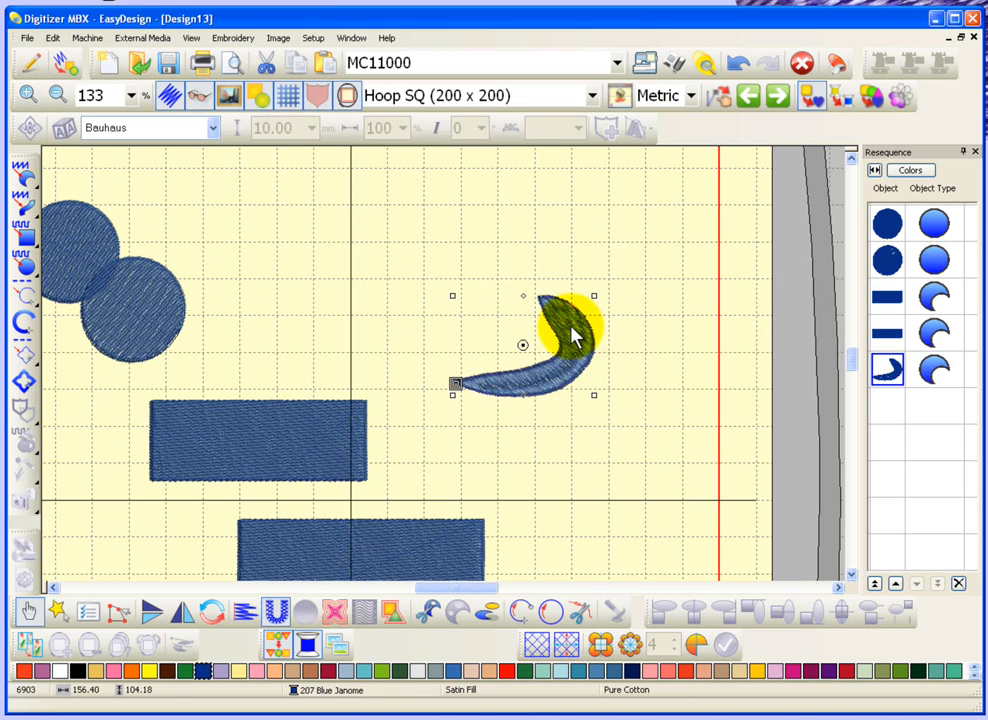
{"action": "left_click_drag", "start_coordinate": [595, 295], "coordinate": [505, 256]}
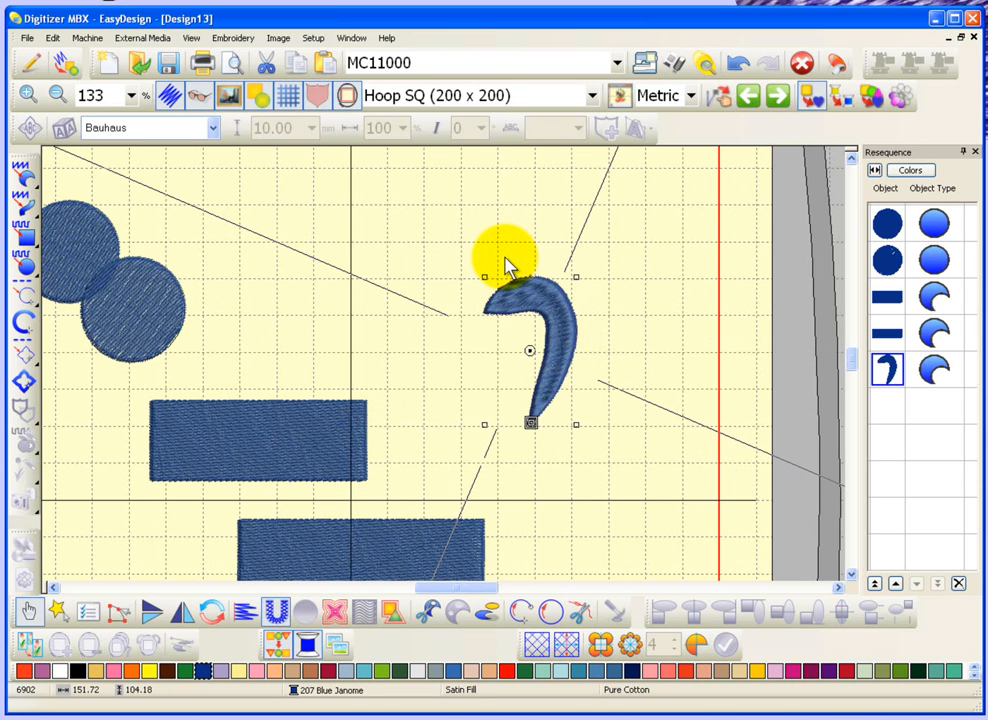
{"action": "left_click", "coordinate": [426, 254]}
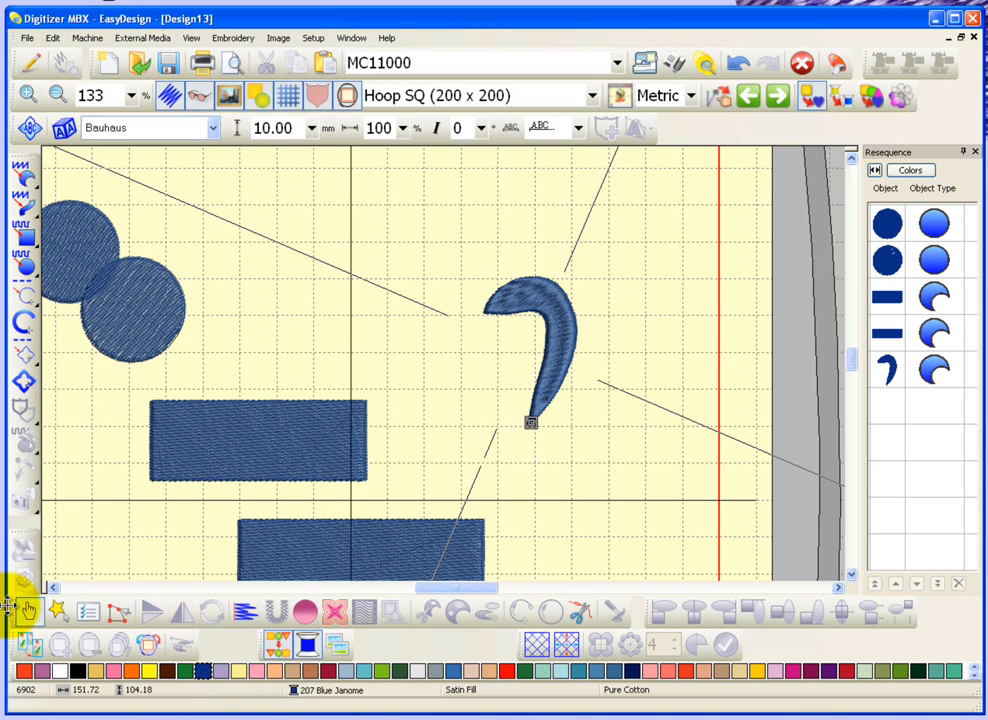
- Reselect the hook-shaped object for rotation and turn it clockwise until its pointed end faces lower left
{"action": "left_click", "coordinate": [549, 298]}
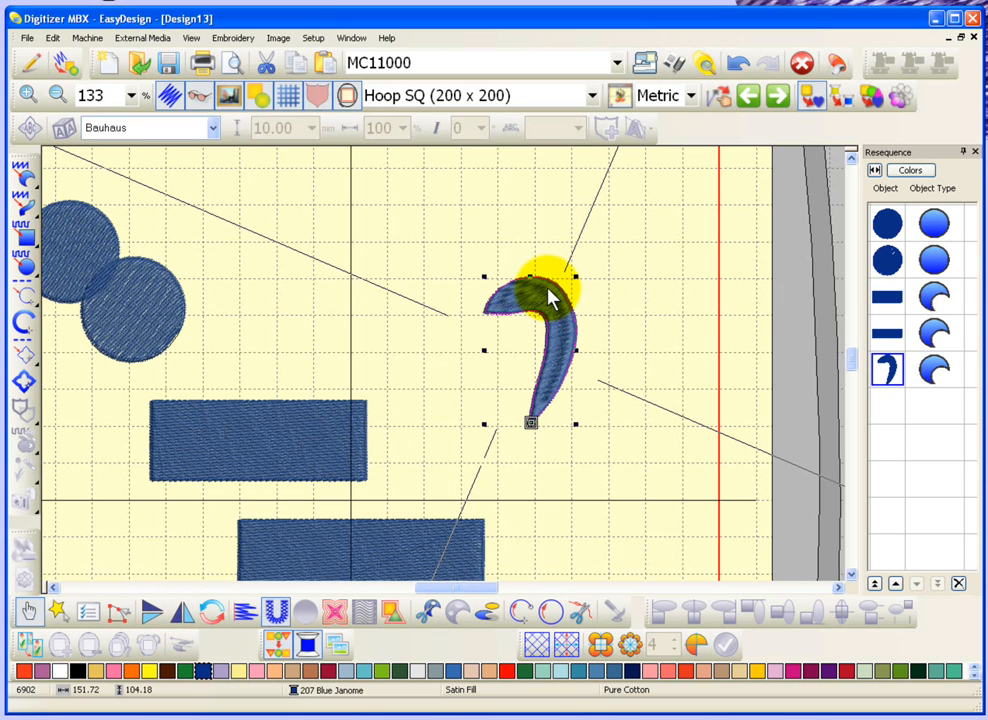
{"action": "left_click", "coordinate": [549, 298]}
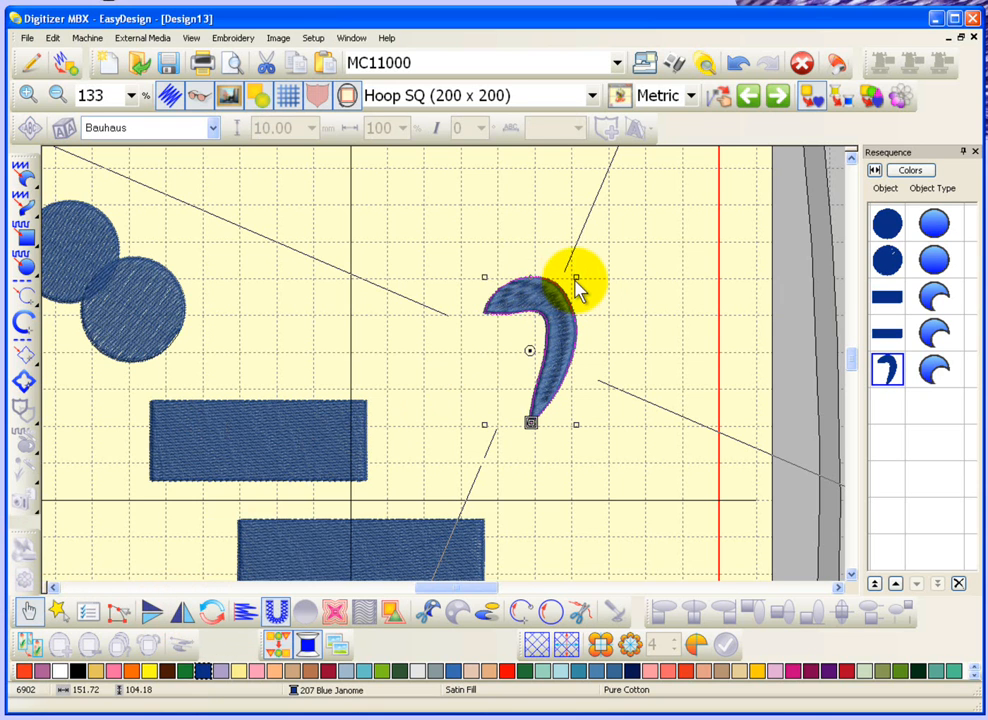
{"action": "left_click_drag", "start_coordinate": [576, 276], "coordinate": [595, 338]}
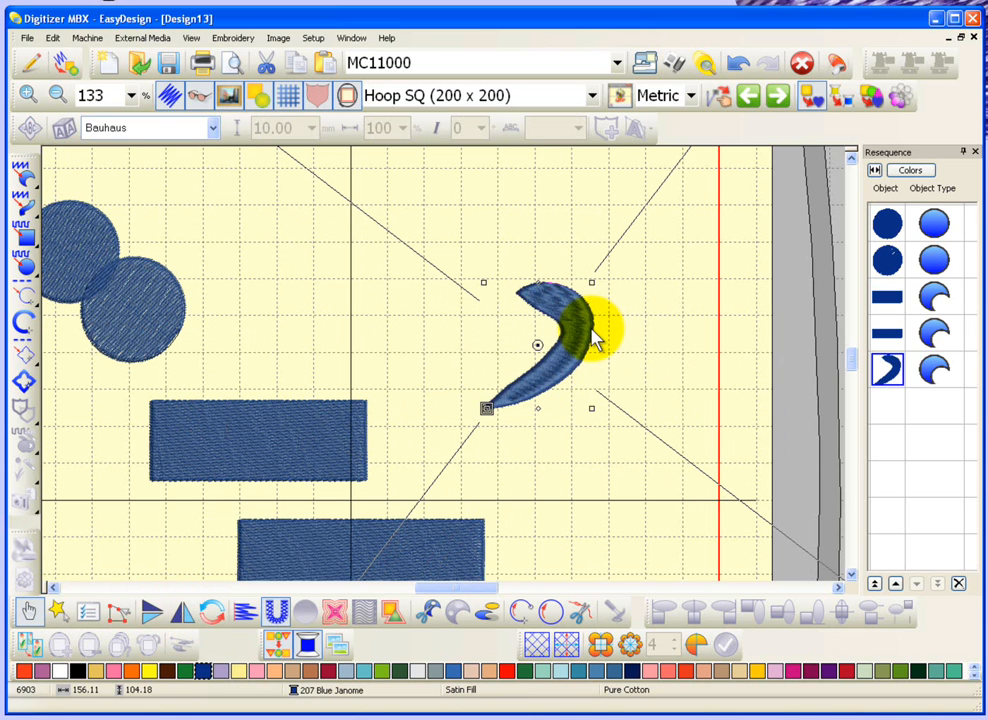